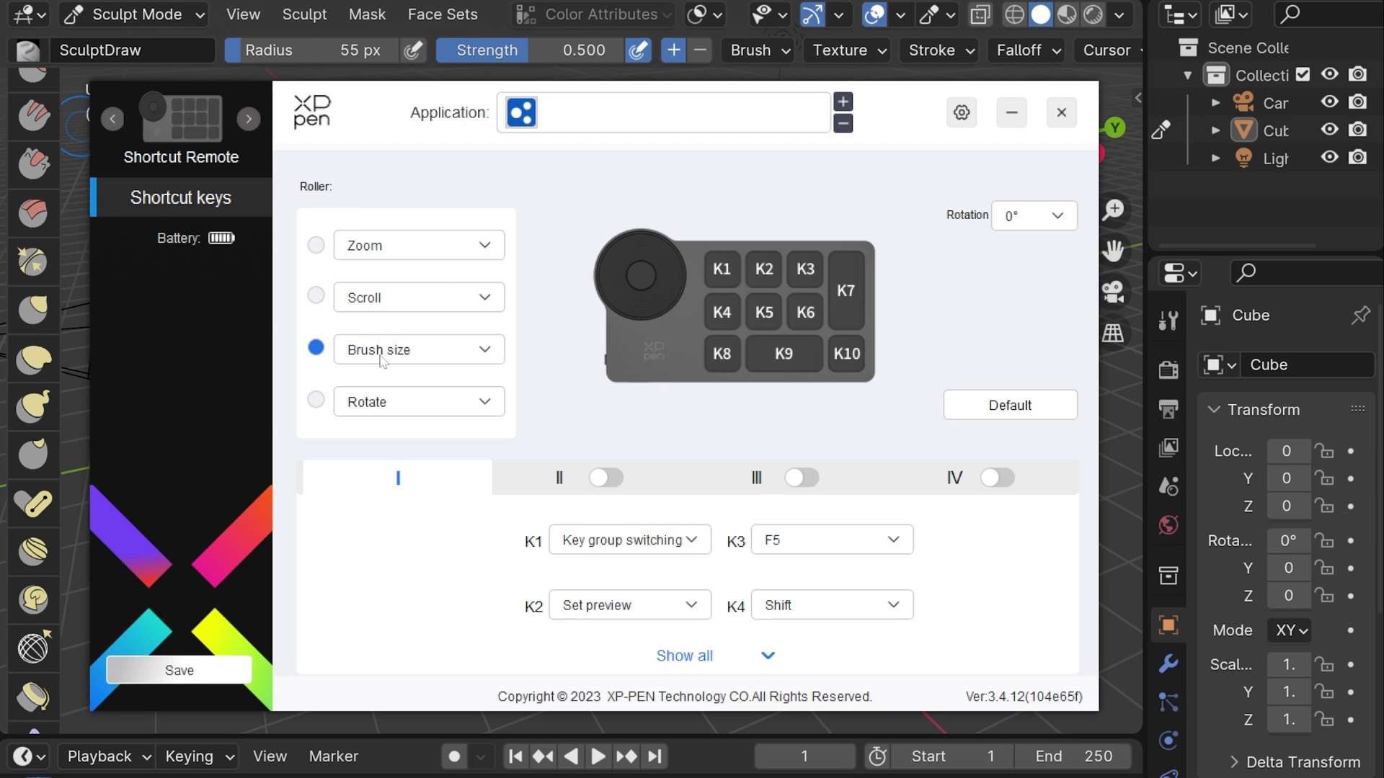
# - Change remote key K8 from Ctrl+Z to a custom Ctrl mouse-control shortcut
pyautogui.click(769, 656)
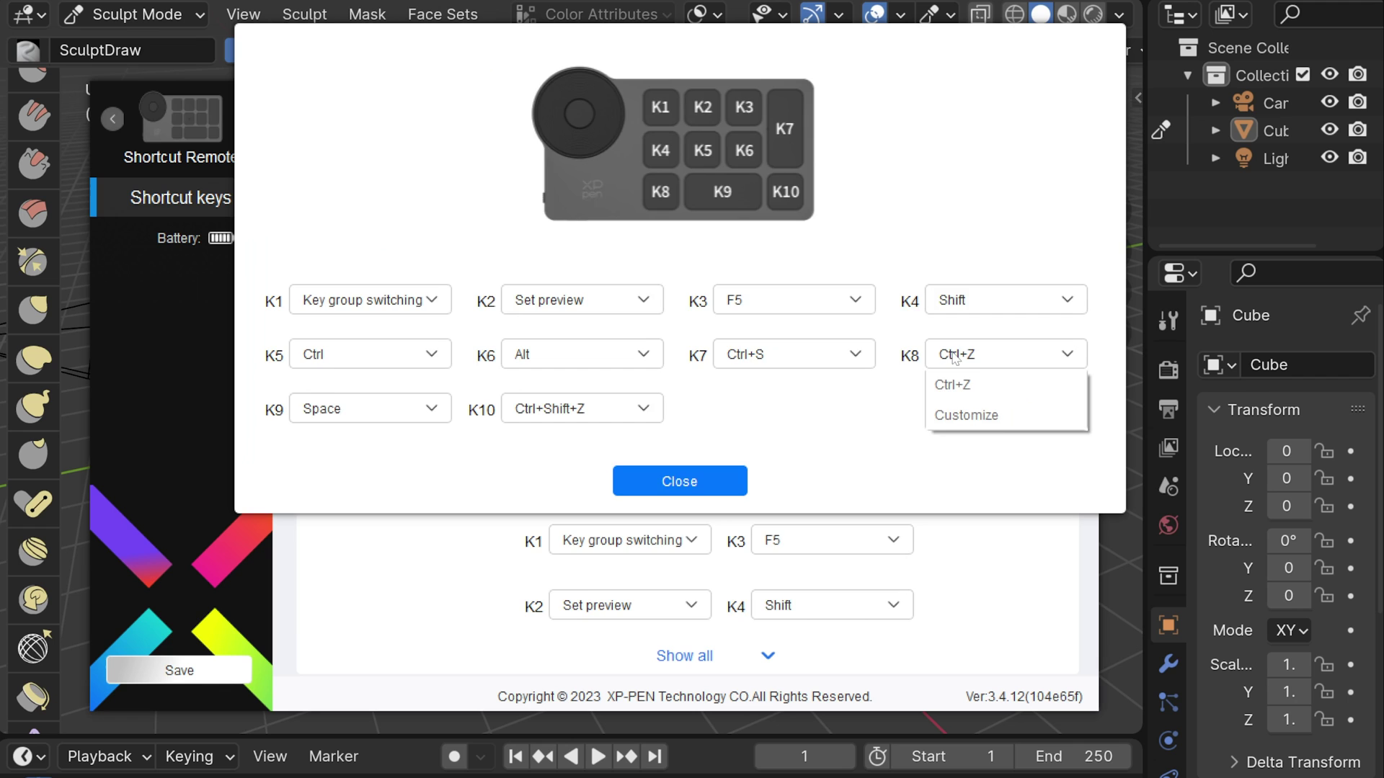
pyautogui.click(966, 415)
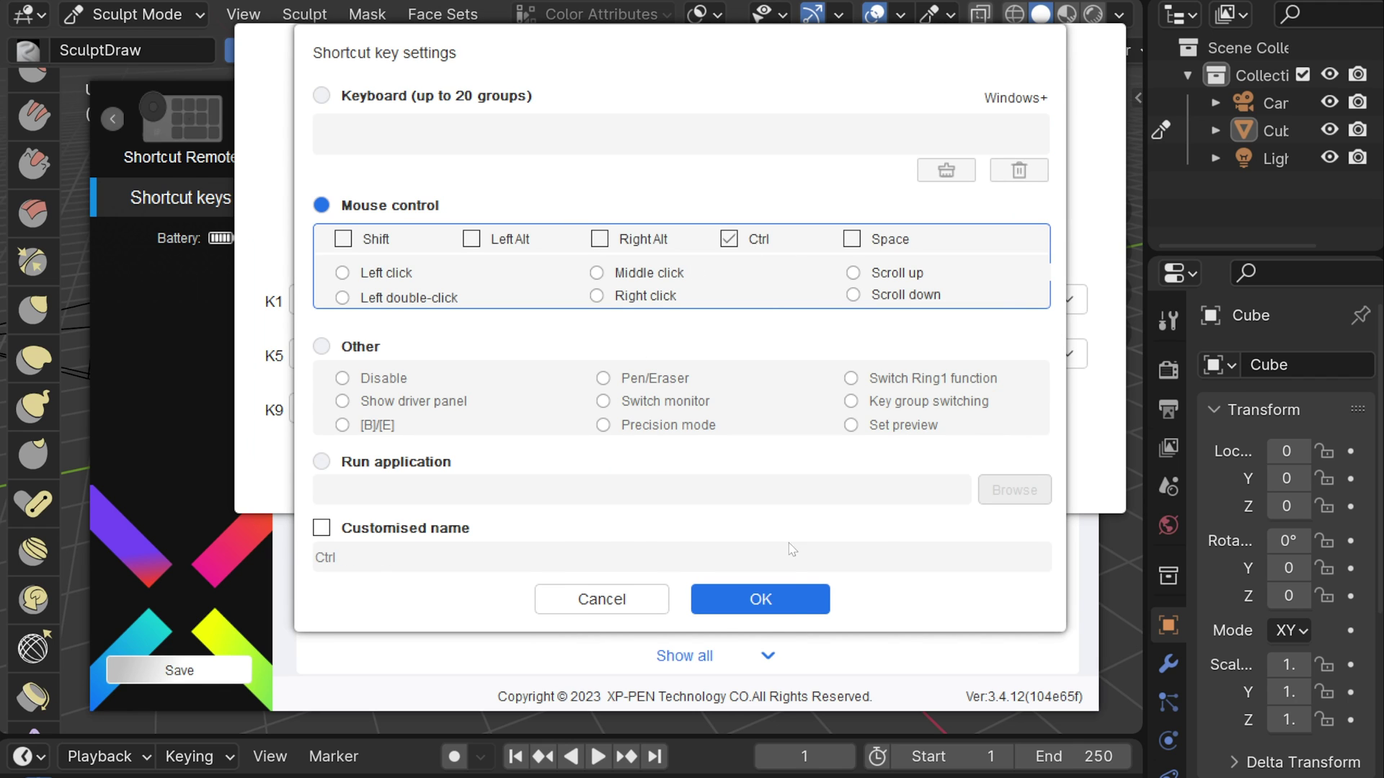
pyautogui.click(792, 597)
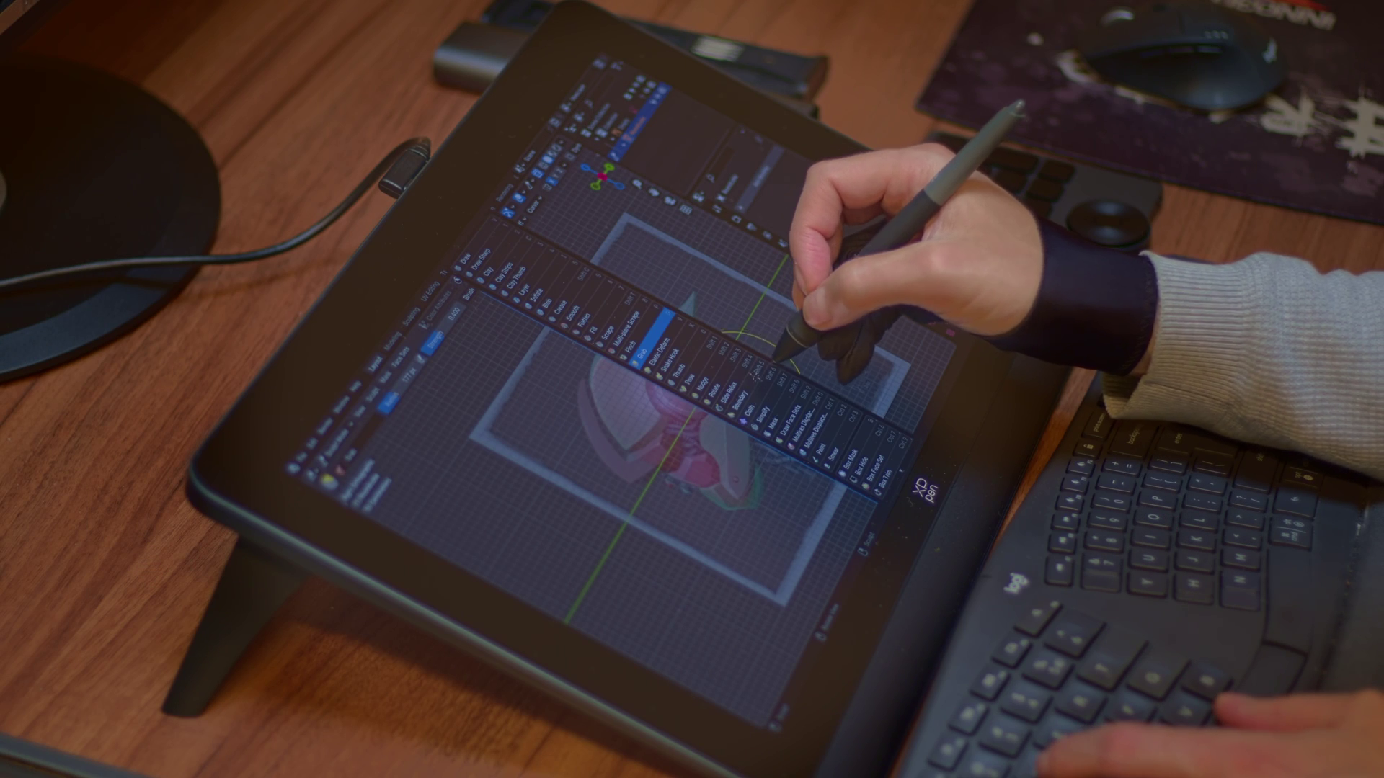
# - Dismiss the list, orbit the red heart model and switch into Sculpt Mode
pyautogui.click(806, 379)
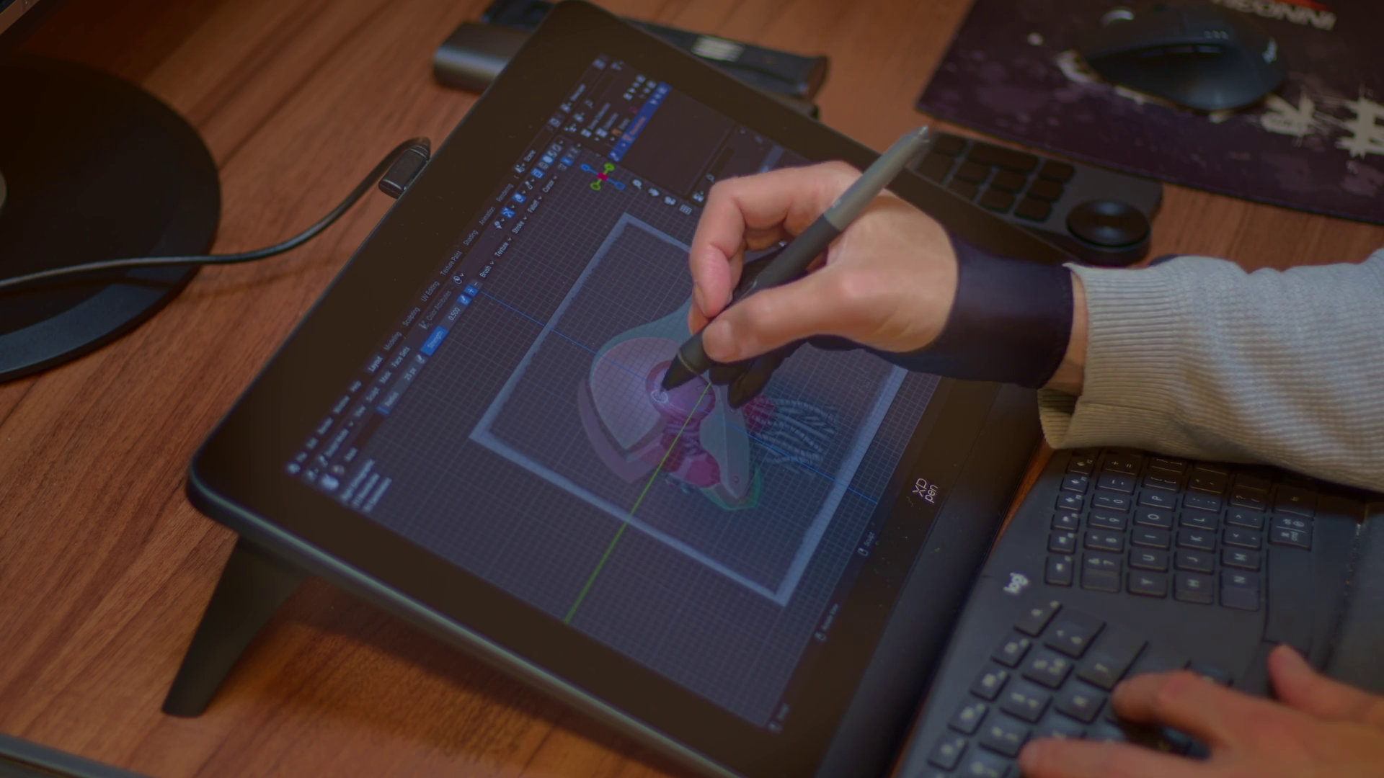
pyautogui.moveTo(661, 379); pyautogui.dragTo(646, 471)
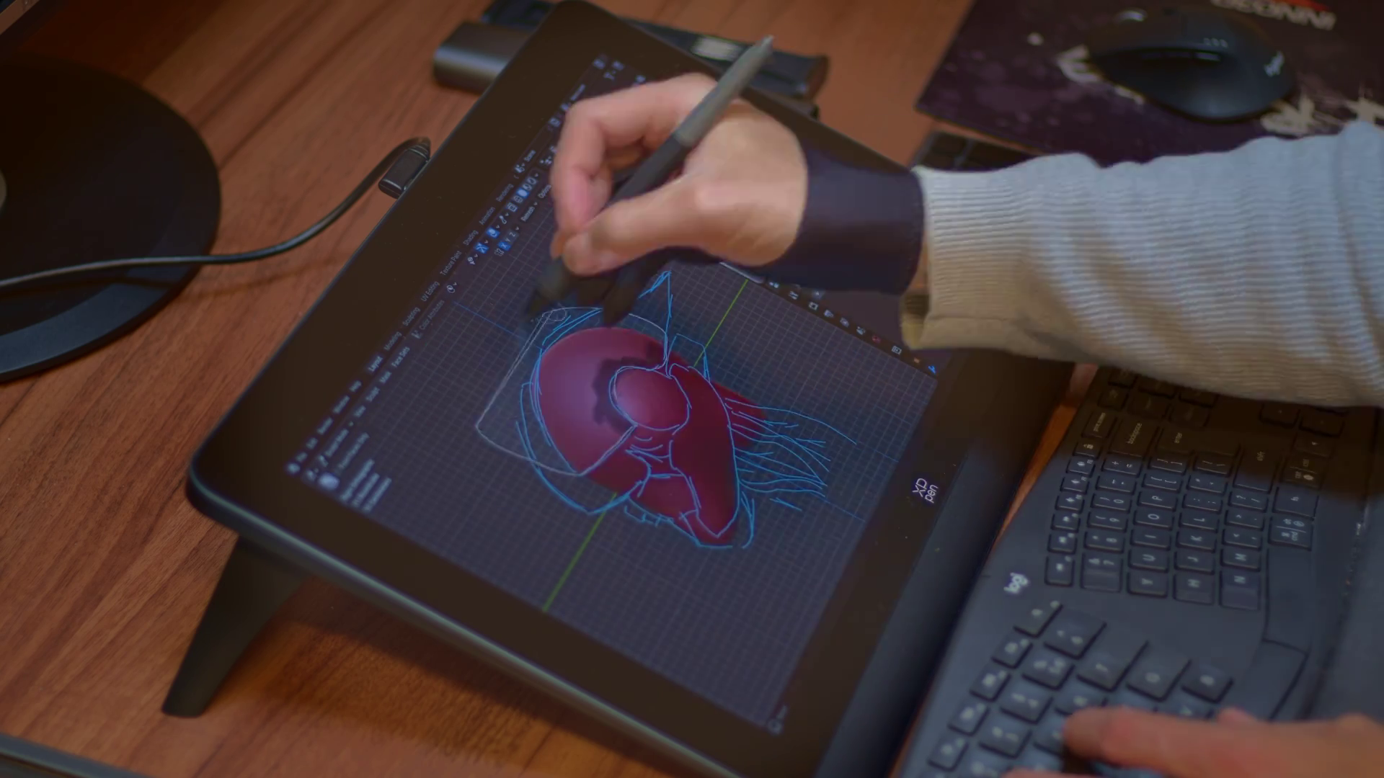
pyautogui.click(649, 102)
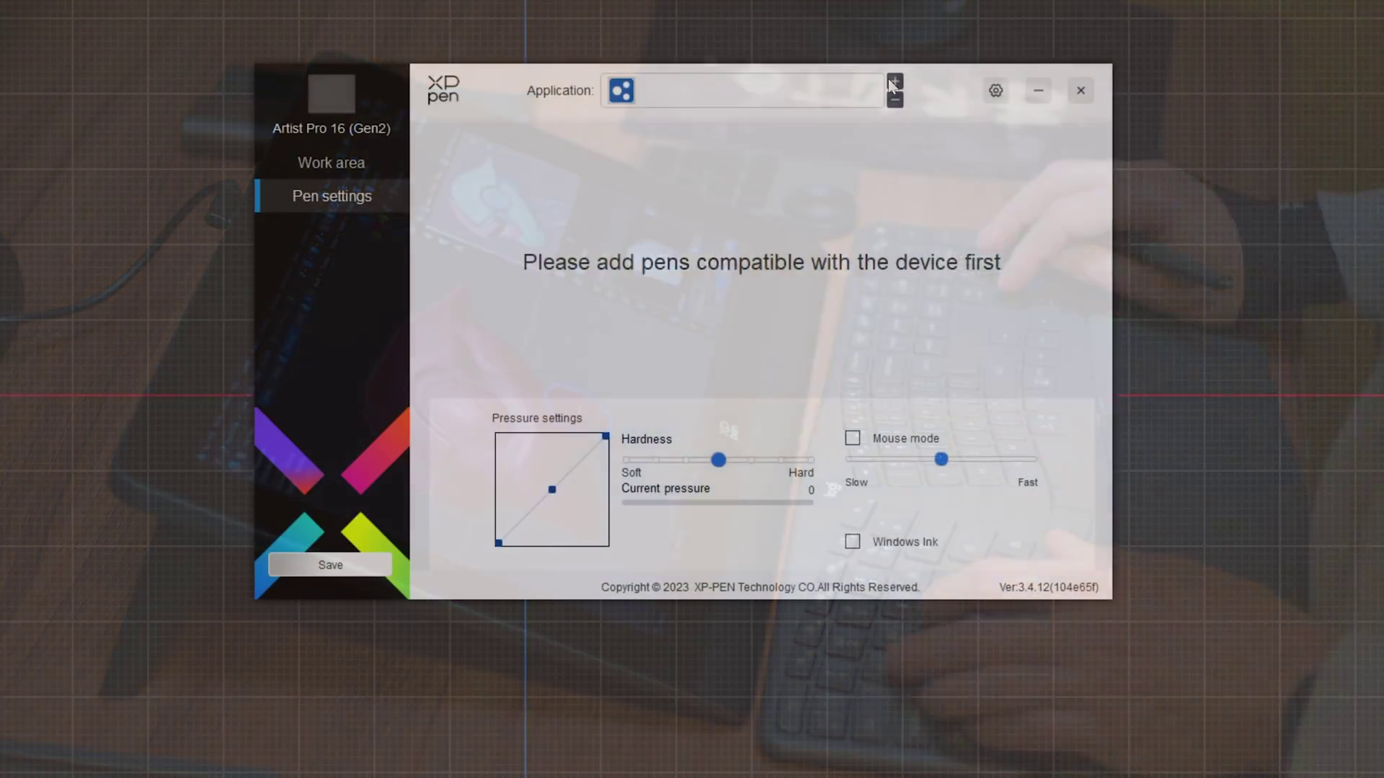
# - Add Blender 4.0's blender.exe as a driver application and select its profile
pyautogui.click(893, 82)
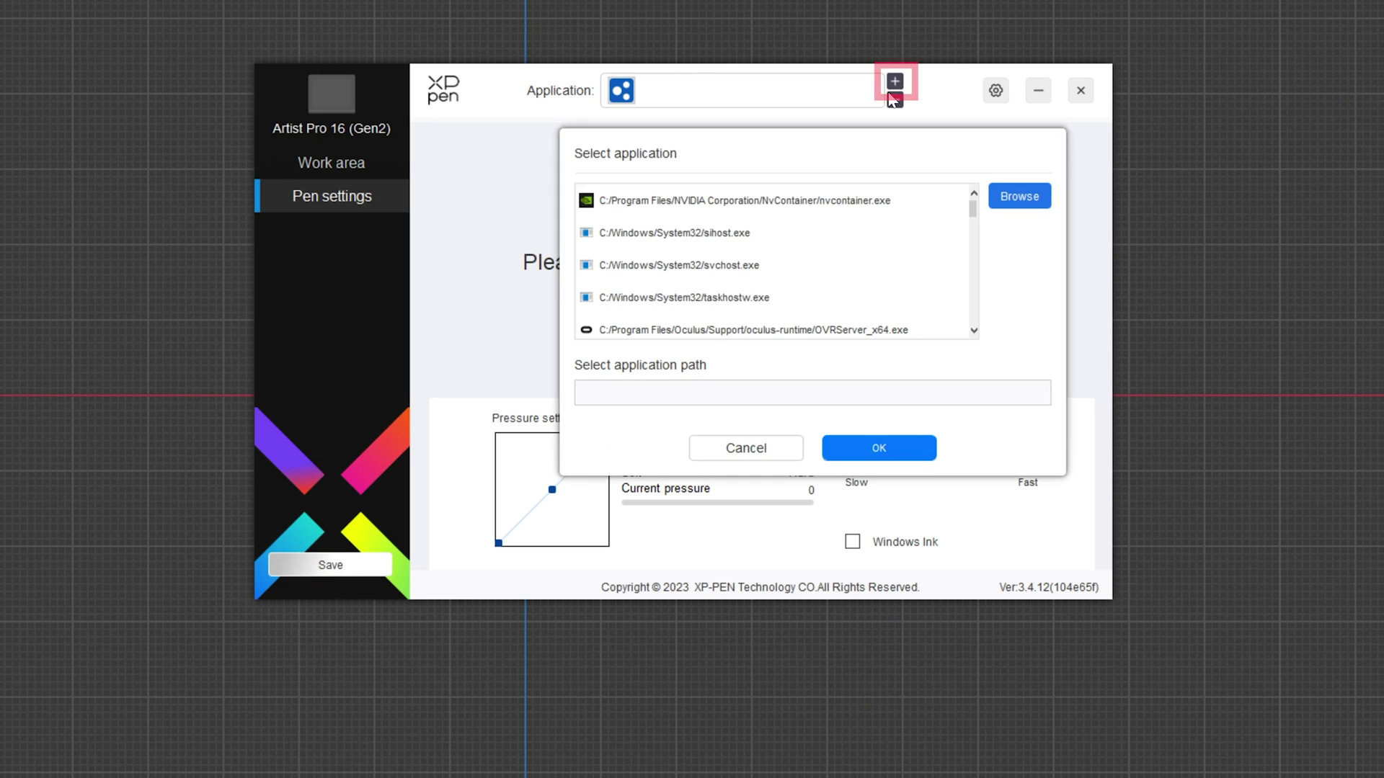
pyautogui.click(1030, 200)
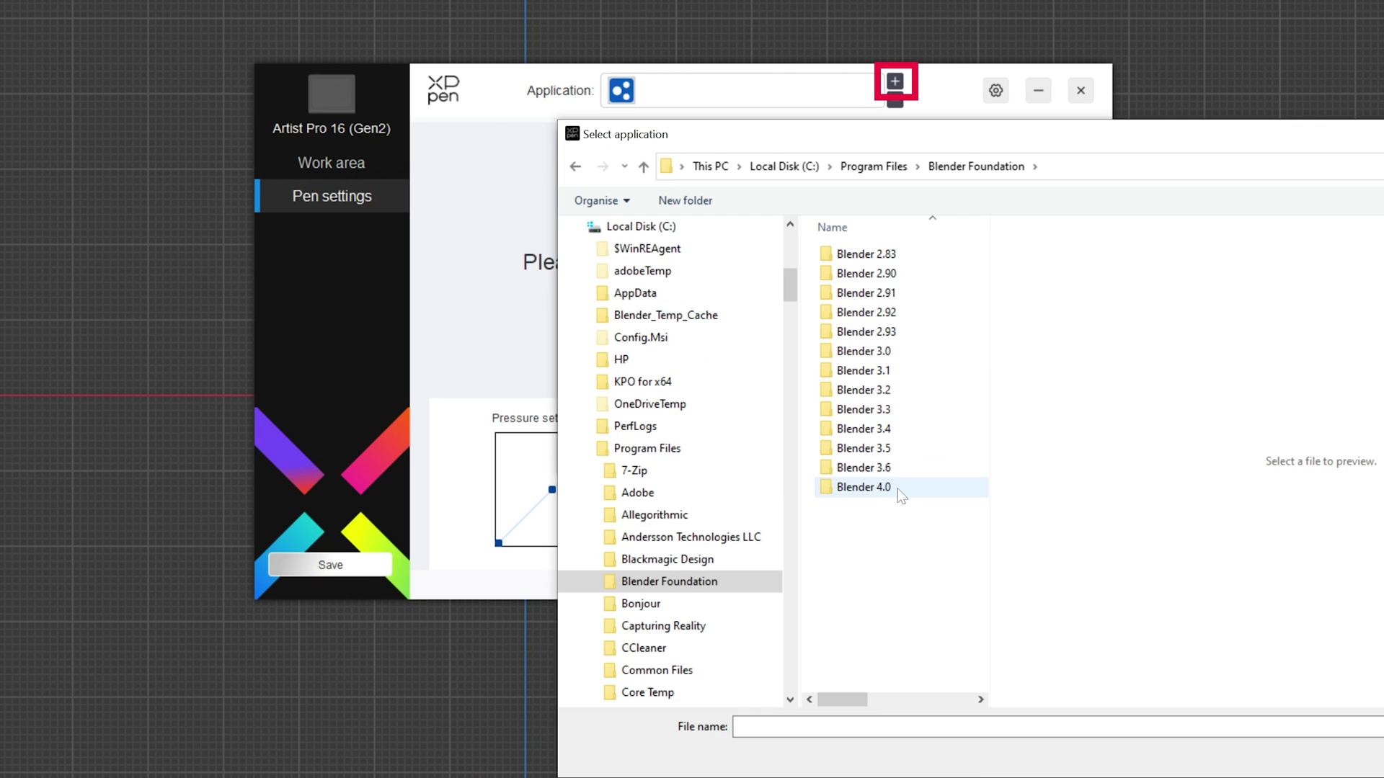
pyautogui.doubleClick(897, 489)
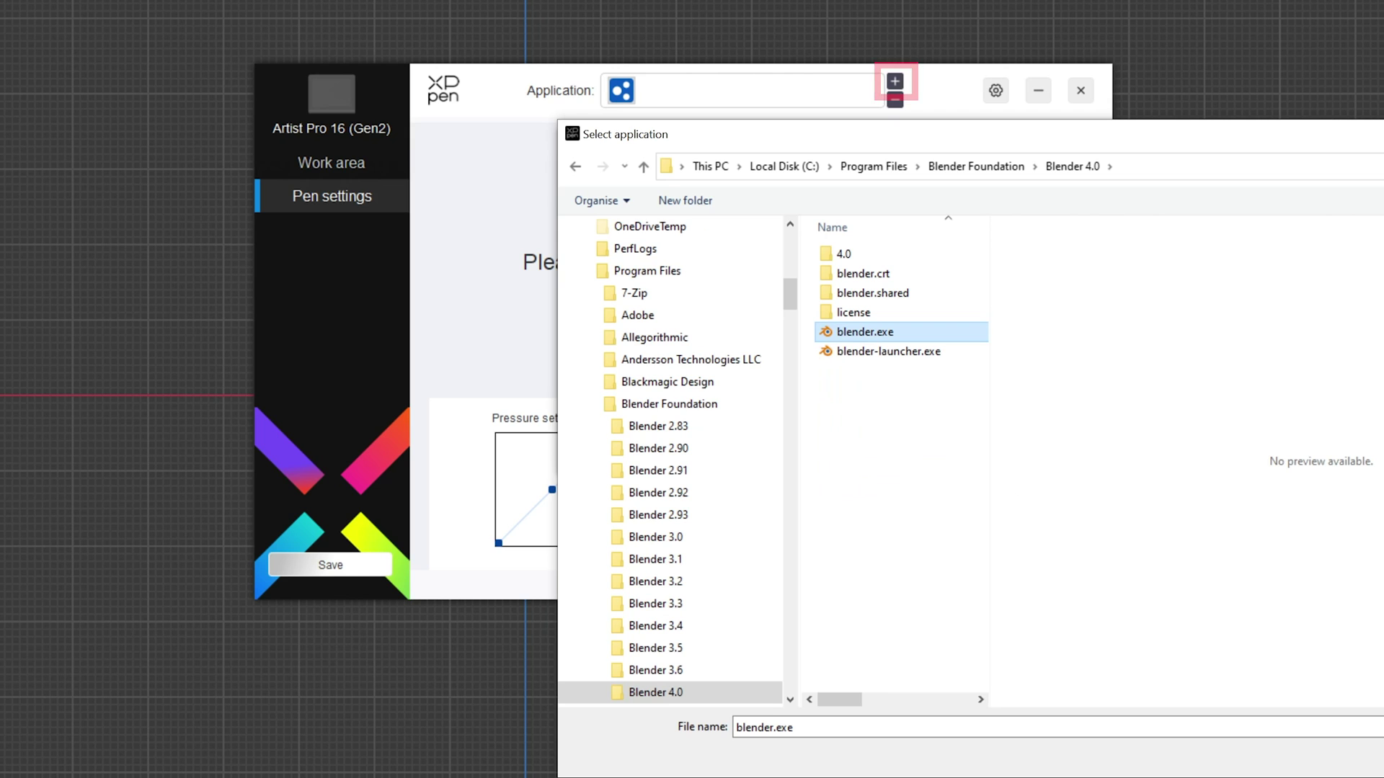
pyautogui.press('Return')
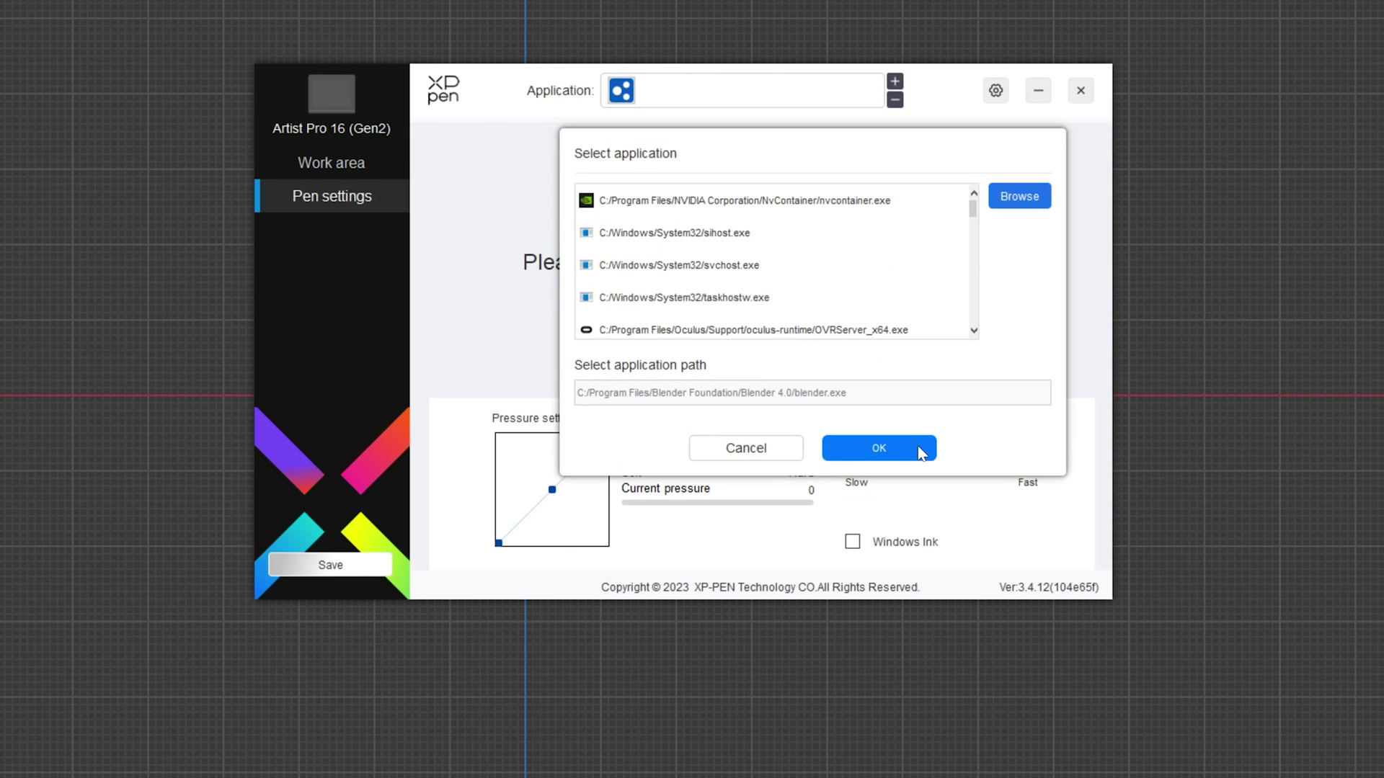
pyautogui.click(921, 453)
pyautogui.click(658, 92)
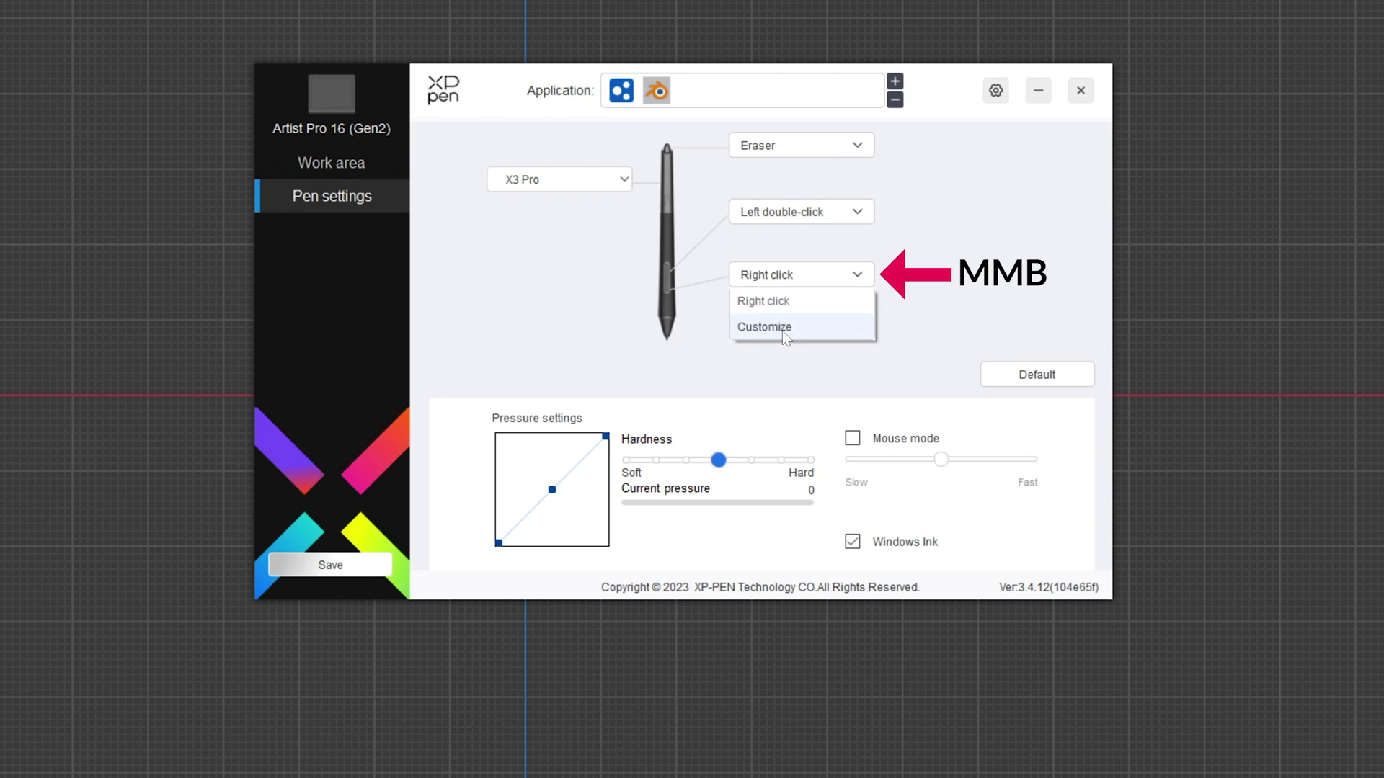
# - Customize the pen buttons via Mouse control: lower to Middle click, upper to Right click
pyautogui.click(782, 330)
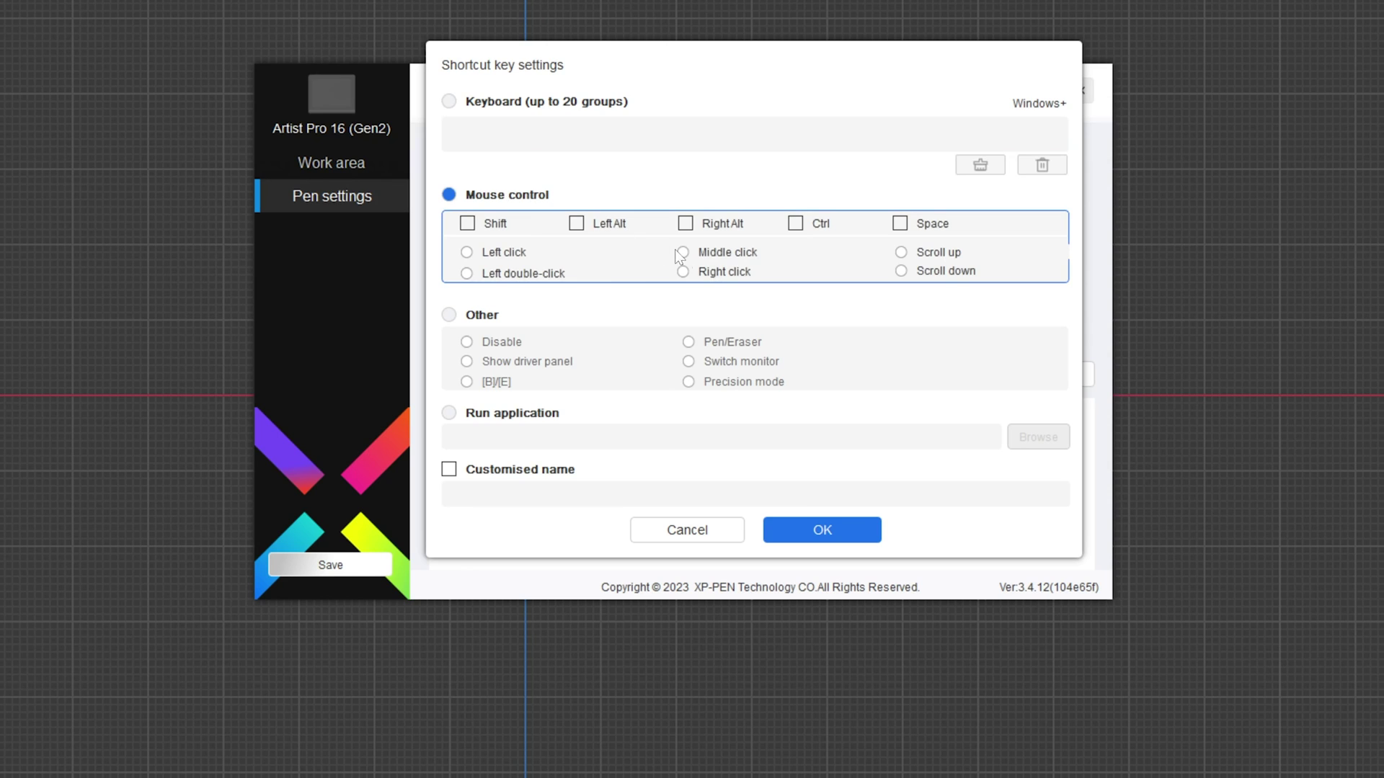
pyautogui.click(822, 531)
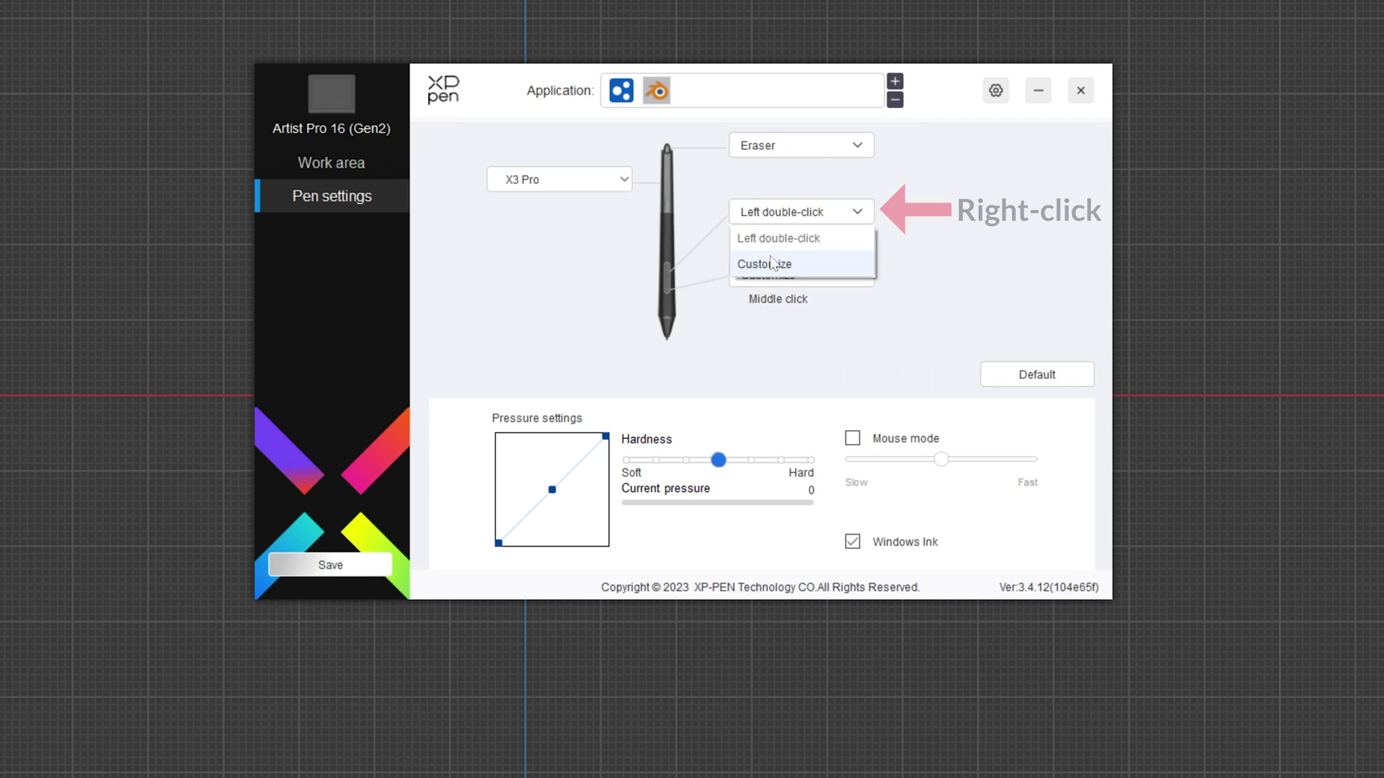
pyautogui.click(770, 262)
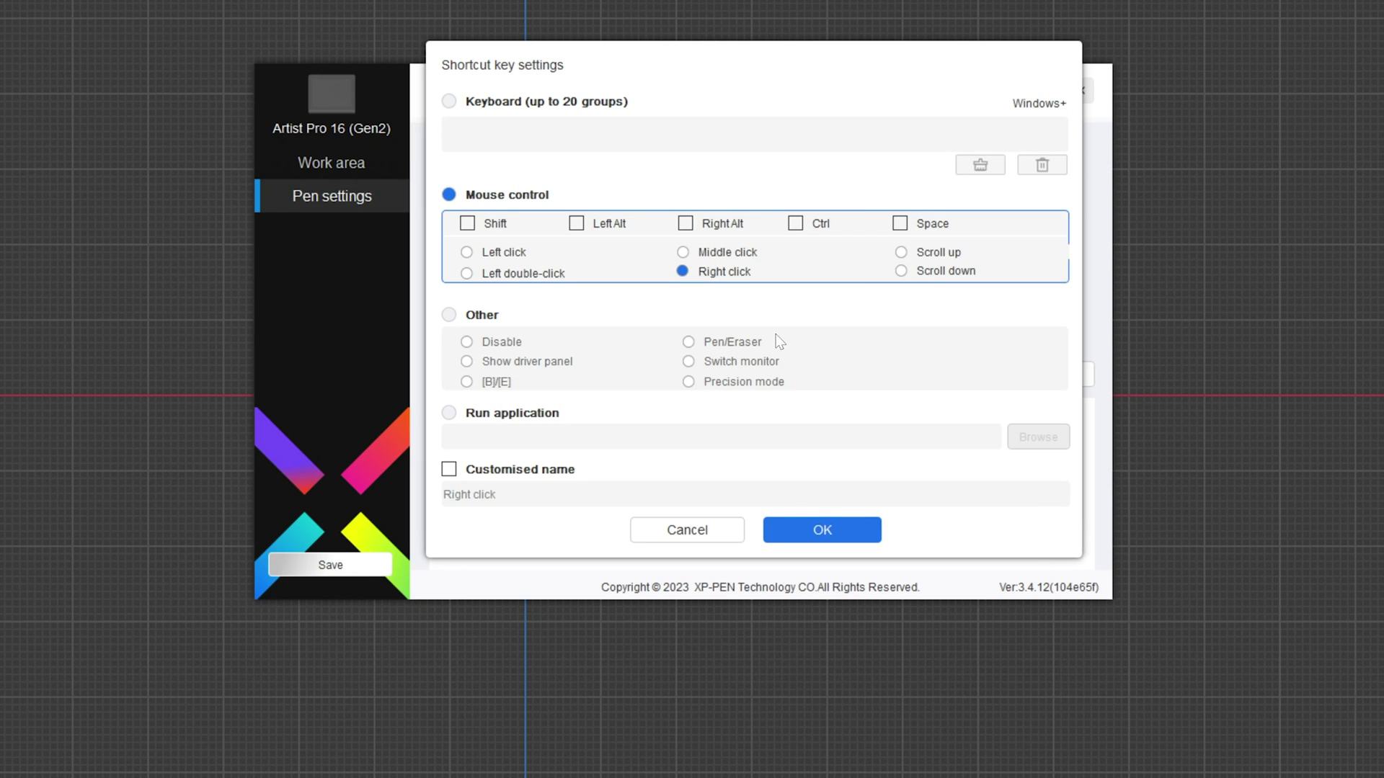
pyautogui.click(853, 520)
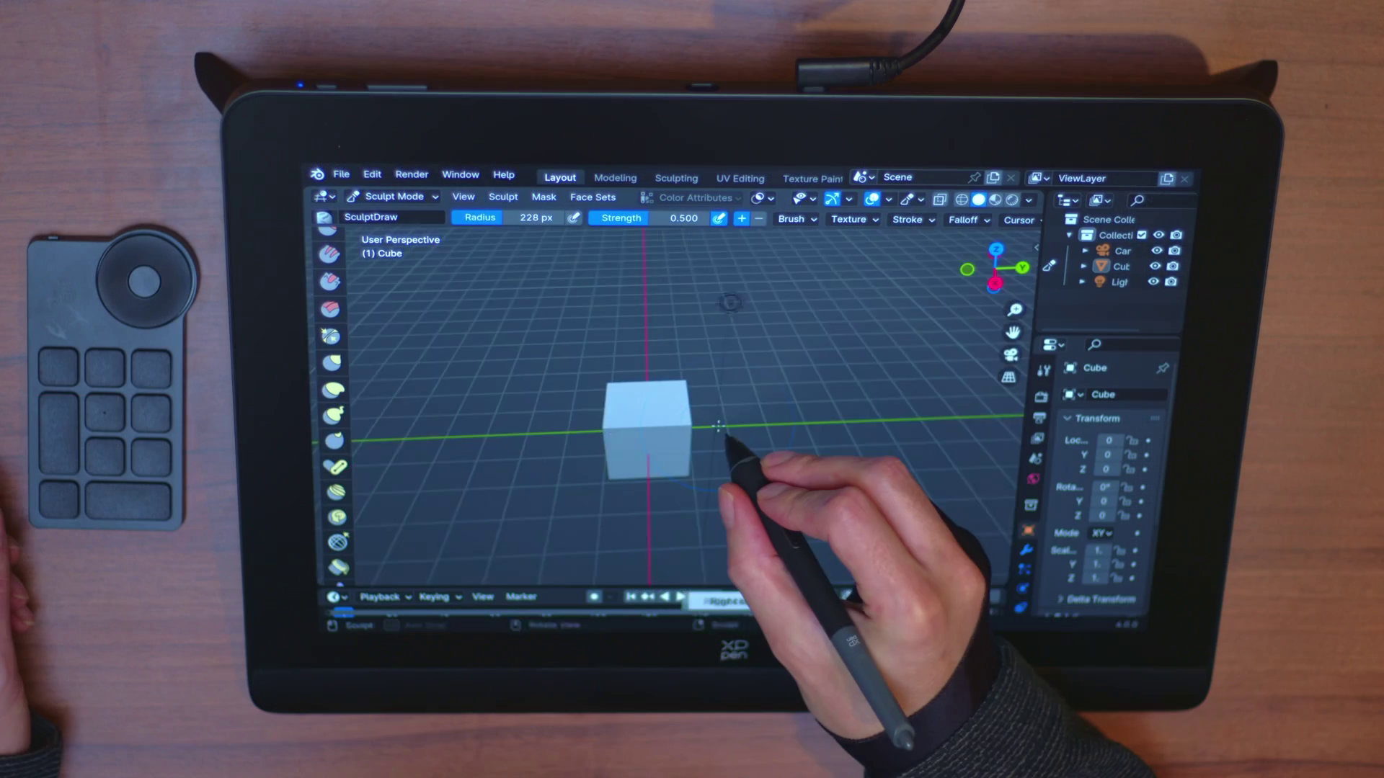
# - Orbit the view around the cube, then leave sculpting with Ctrl+Tab
pyautogui.moveTo(719, 429)
pyautogui.mouseDown(button='middle')
pyautogui.moveTo(693, 431)
pyautogui.moveTo(704, 411)
pyautogui.moveTo(762, 396)
pyautogui.moveTo(757, 457)
pyautogui.moveTo(696, 436)
pyautogui.moveTo(758, 390)
pyautogui.moveTo(663, 439)
pyautogui.moveTo(717, 453)
pyautogui.moveTo(764, 397)
pyautogui.moveTo(734, 428)
pyautogui.moveTo(618, 462)
pyautogui.moveTo(830, 396)
pyautogui.moveTo(741, 457)
pyautogui.mouseUp(button='middle')
pyautogui.hotkey('ctrl', 'Tab')
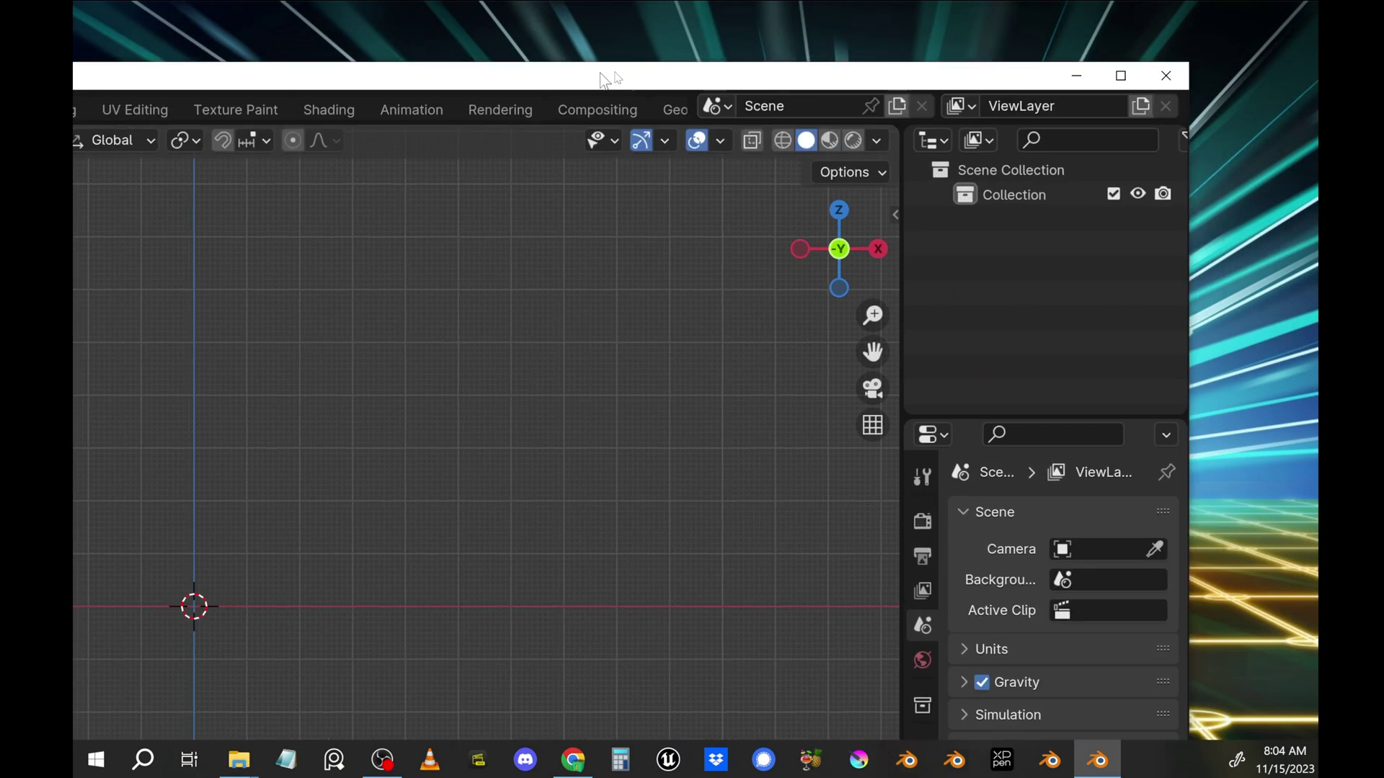
# - Maximize the Blender window and apply Window > Toggle Window Fullscreen
pyautogui.moveTo(603, 79); pyautogui.dragTo(430, 47)
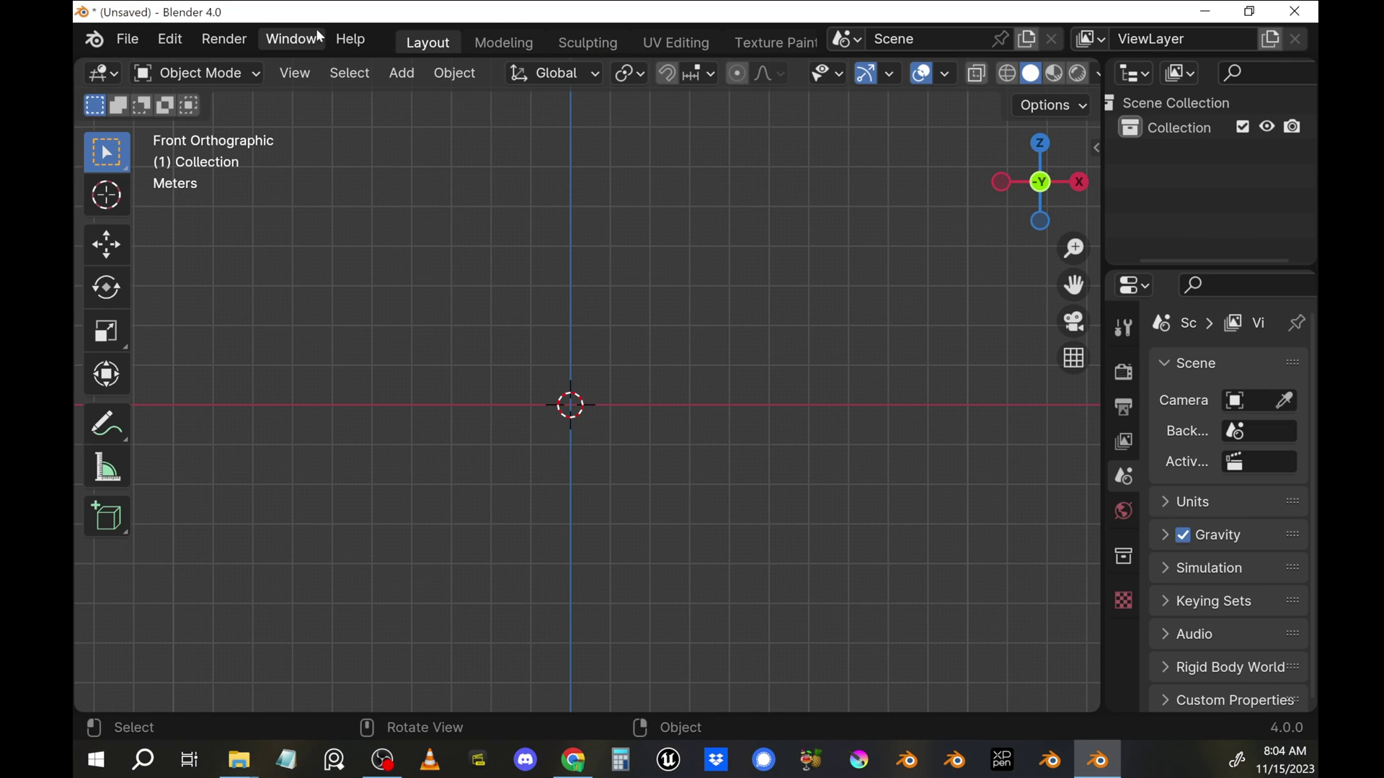
pyautogui.click(315, 28)
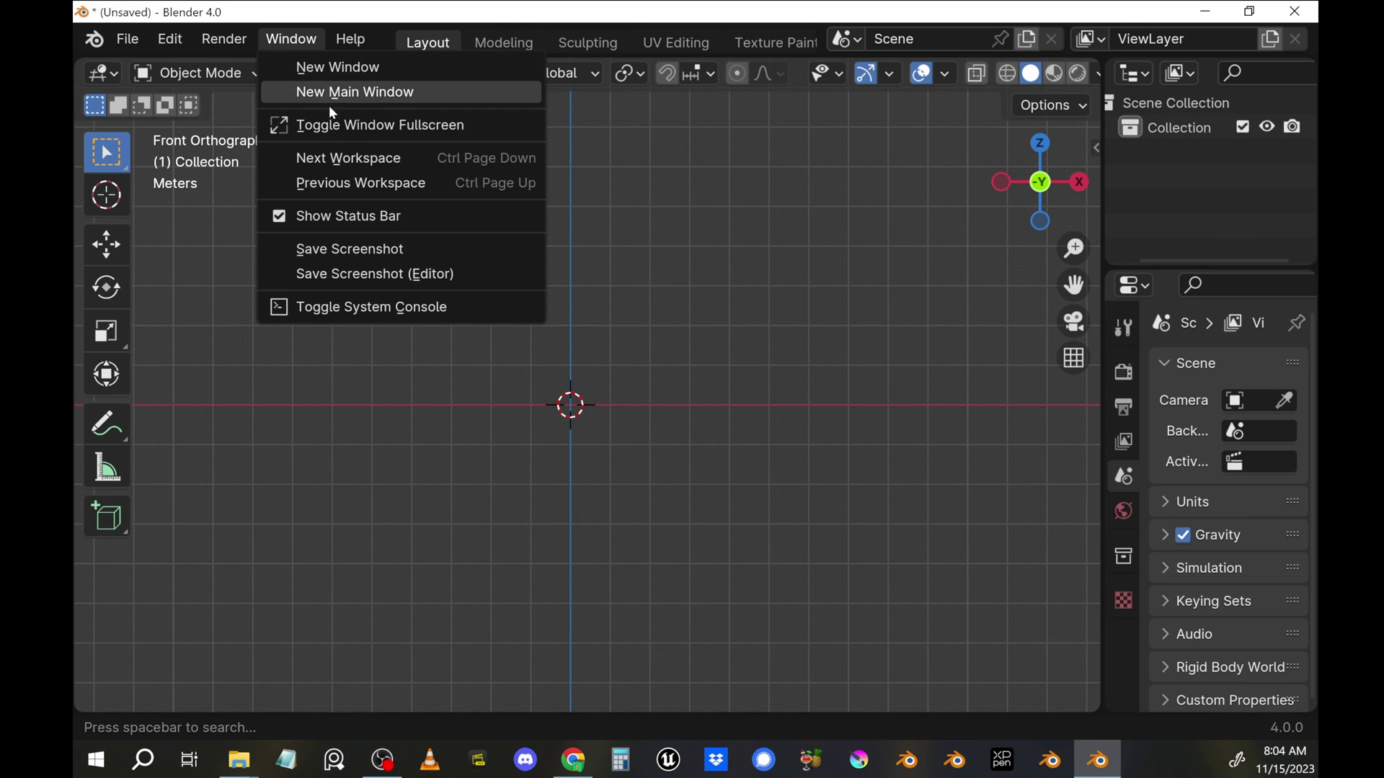
pyautogui.click(347, 126)
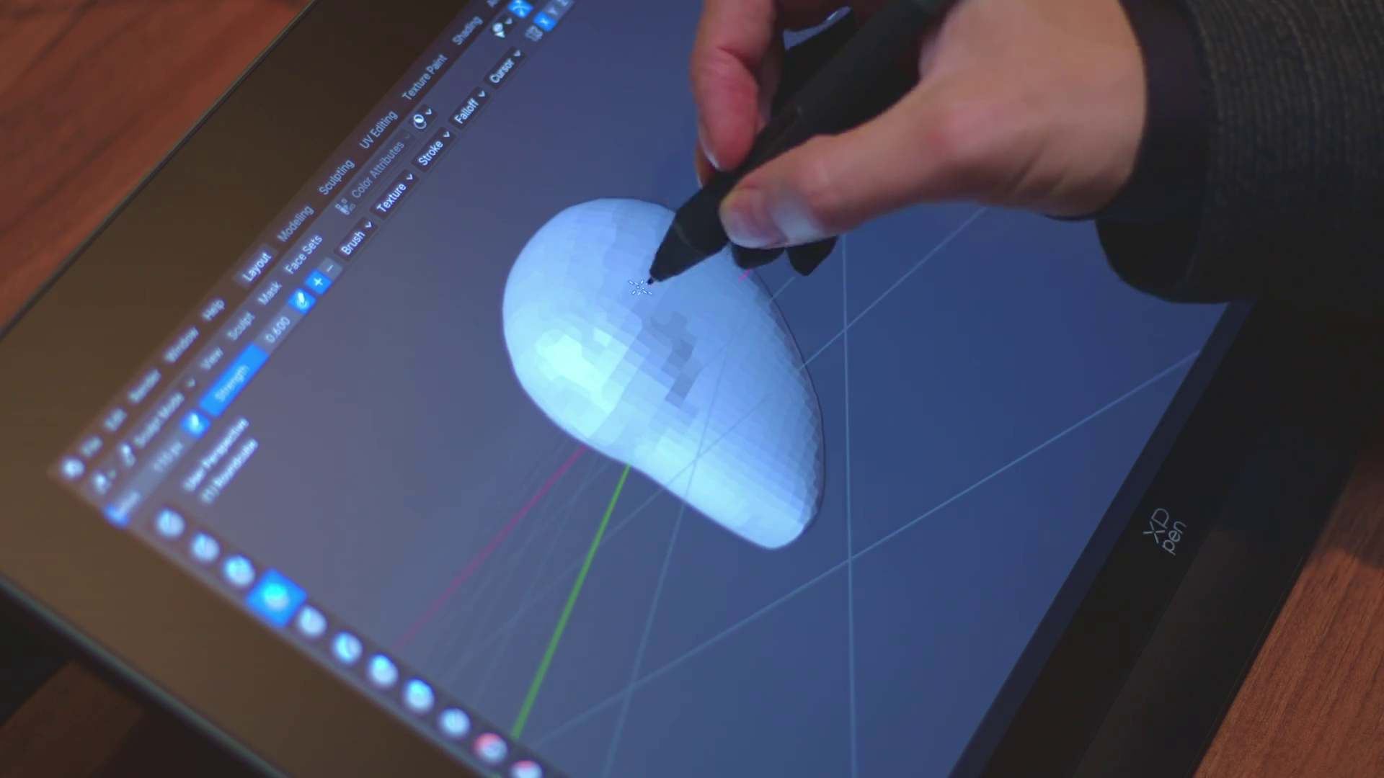
# - Smooth part of the blob, orbit to another angle, and bring up Quick Favorites
pyautogui.keyDown('ctrl'); pyautogui.moveTo(640, 287); pyautogui.dragTo(678, 394); pyautogui.keyUp('ctrl')
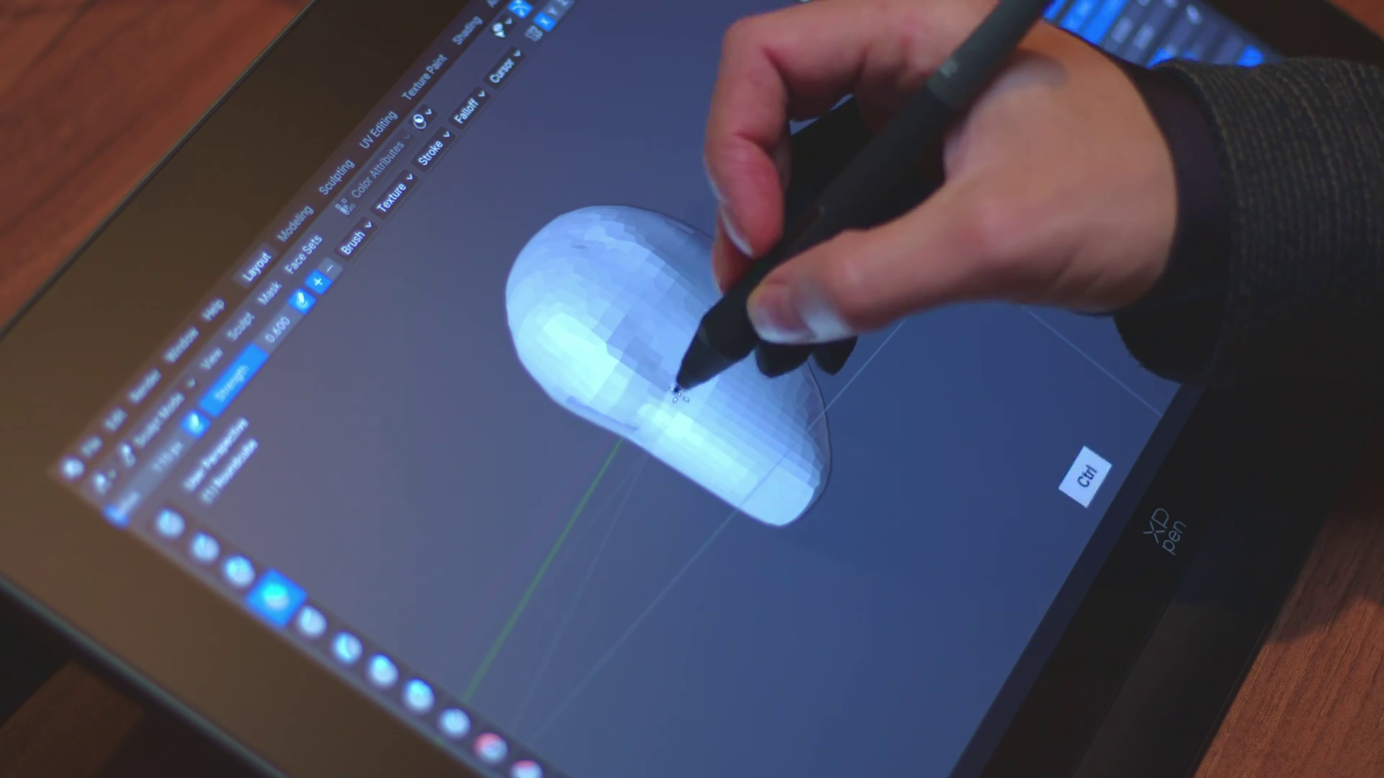
pyautogui.moveTo(787, 371); pyautogui.dragTo(648, 232, button='middle')
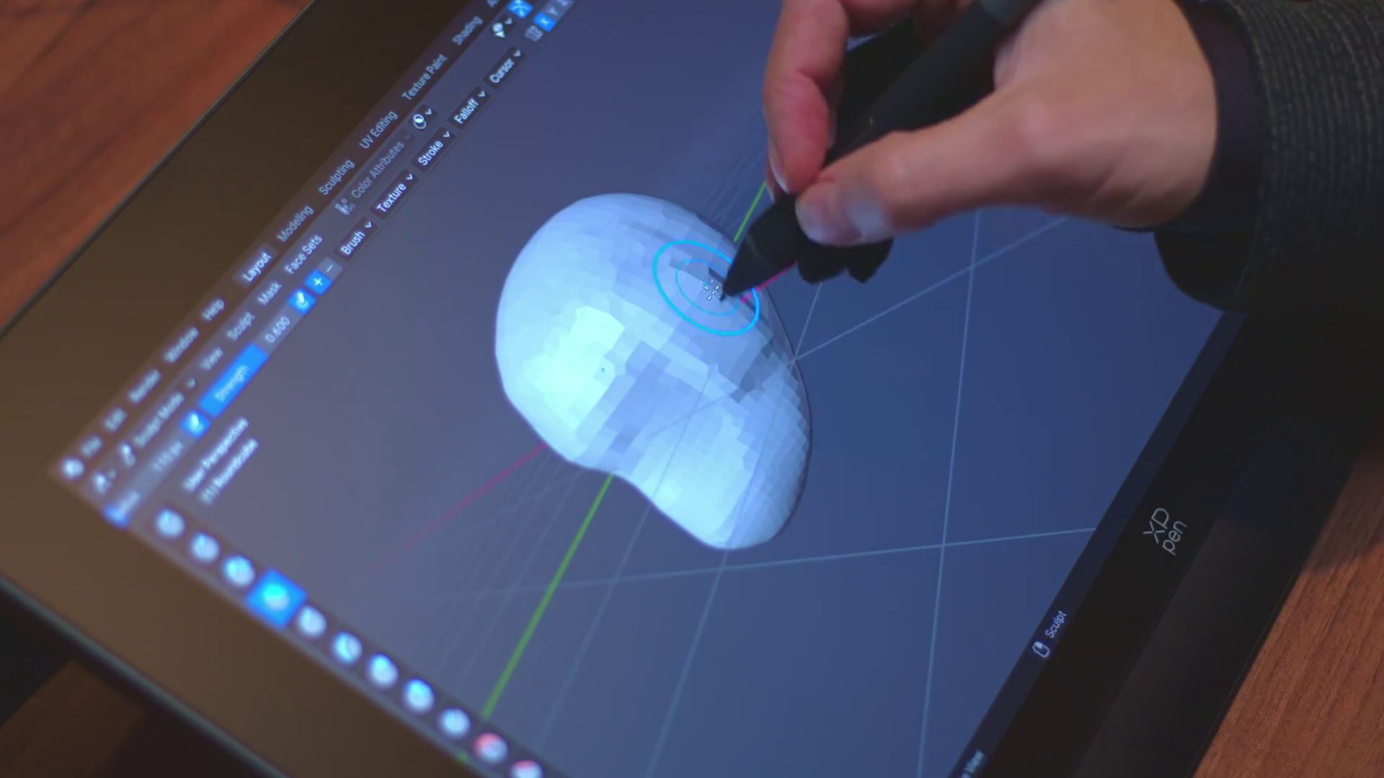
pyautogui.press('q')
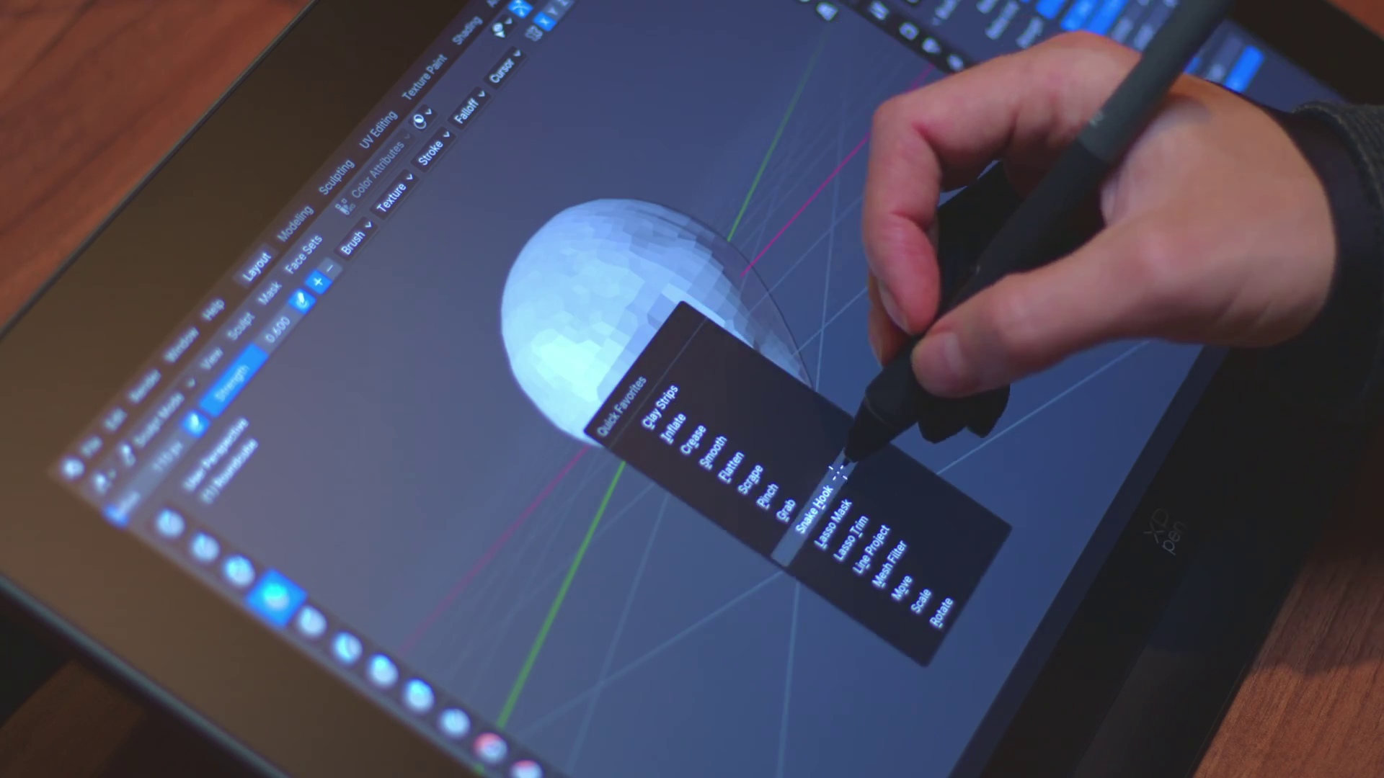